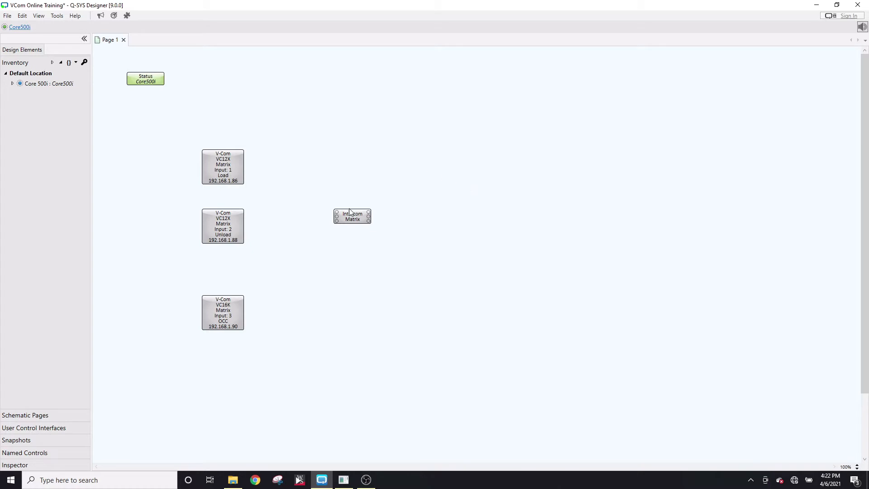
Open the Intercom Matrix controls and select Party Line 1 for configuration
{"action": "left_click", "coordinate": [355, 219]}
{"action": "double_click", "coordinate": [356, 219]}
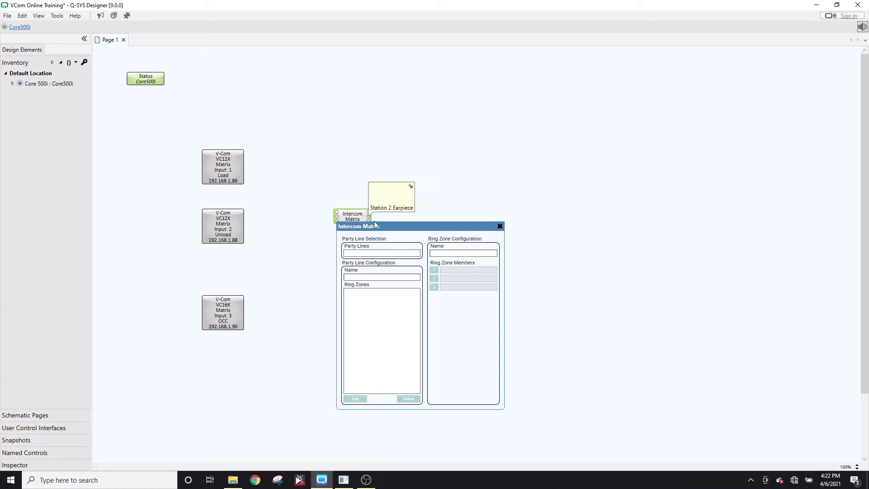
{"action": "left_click_drag", "start_coordinate": [381, 225], "coordinate": [426, 170]}
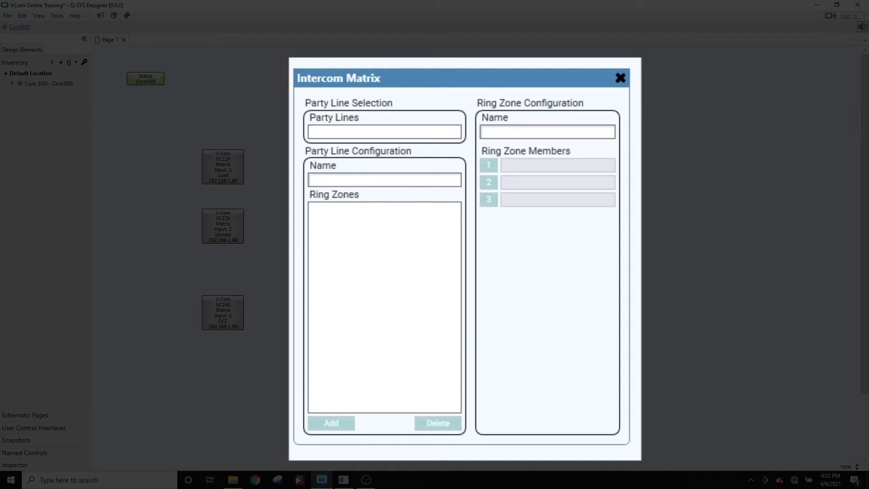
{"action": "left_click", "coordinate": [452, 138]}
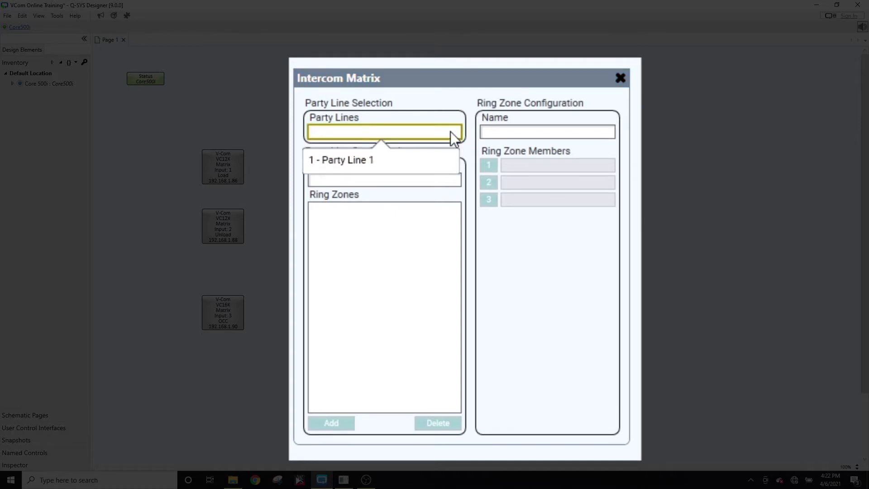
{"action": "left_click", "coordinate": [442, 163]}
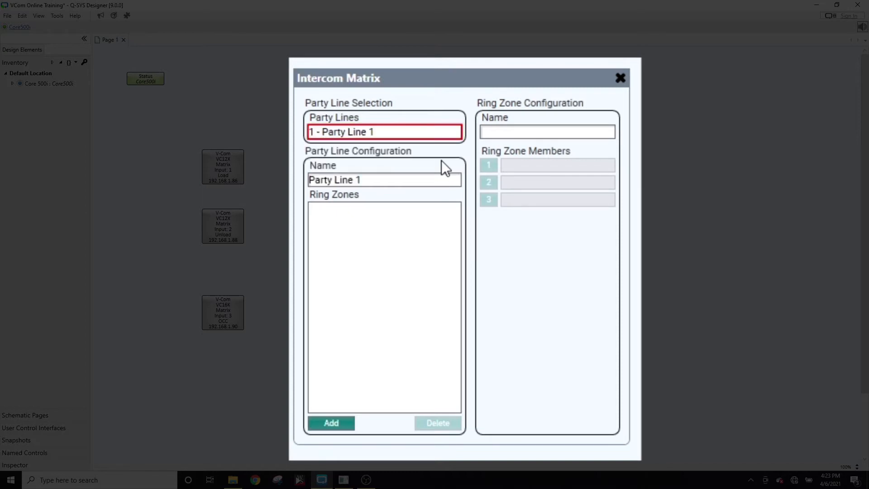
Rename Party Line 1 as "Whale of a Ride"
{"action": "left_click", "coordinate": [399, 178]}
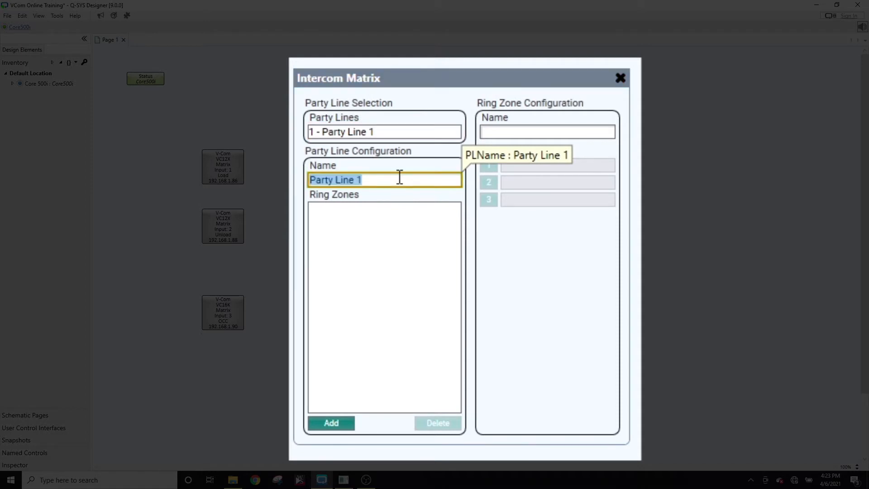
{"action": "type", "text": "Whale of"}
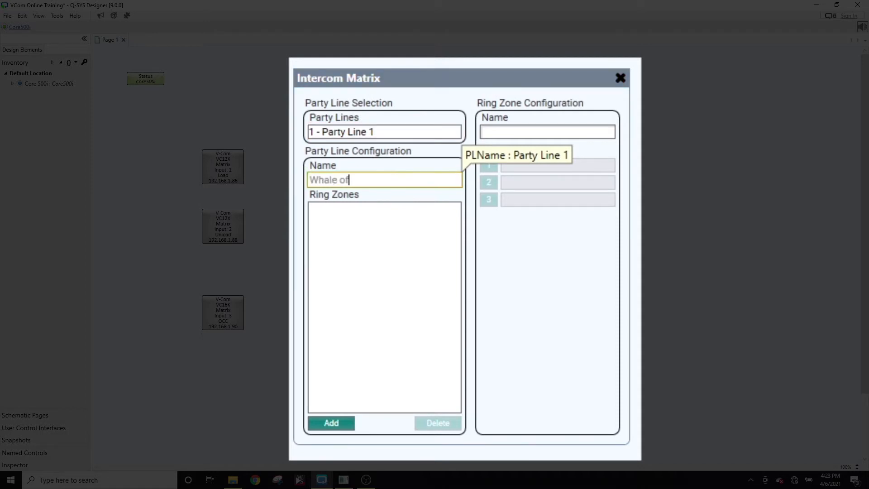
{"action": "type", "text": " a Ride"}
{"action": "key", "text": "Return"}
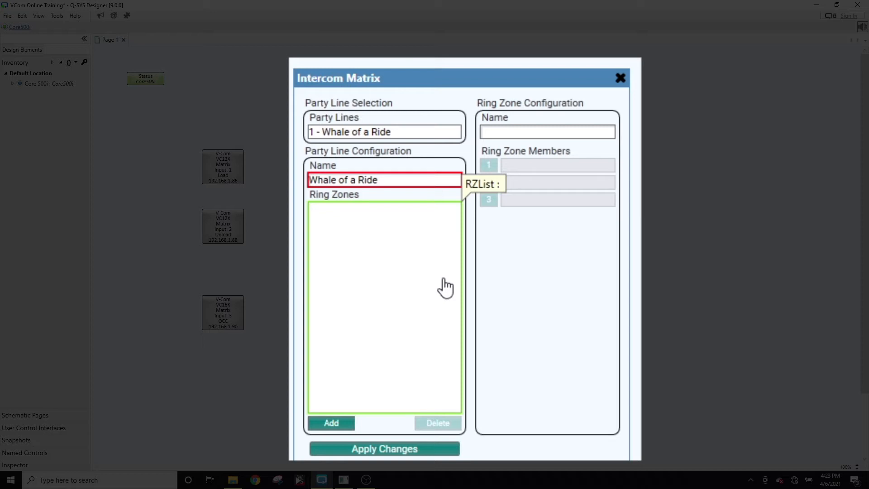
Add four ring zones to the Whale of a Ride party line
{"action": "left_click", "coordinate": [333, 423]}
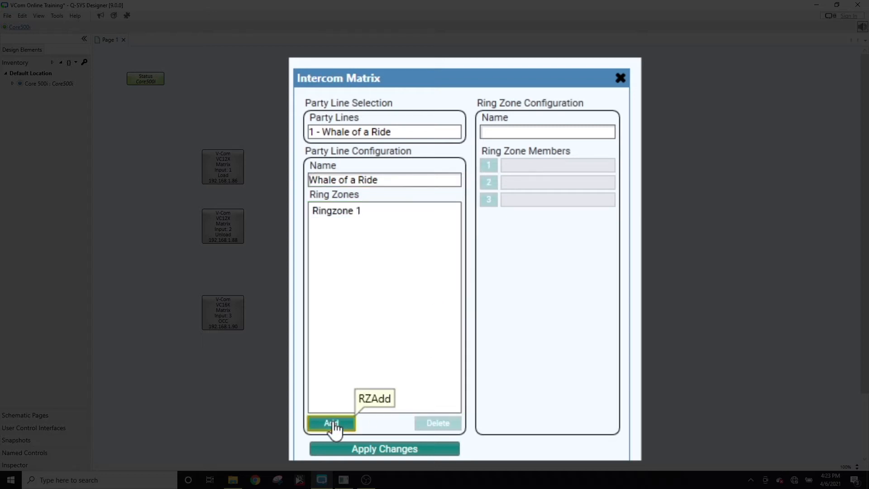
{"action": "left_click", "coordinate": [332, 423]}
{"action": "left_click", "coordinate": [333, 423]}
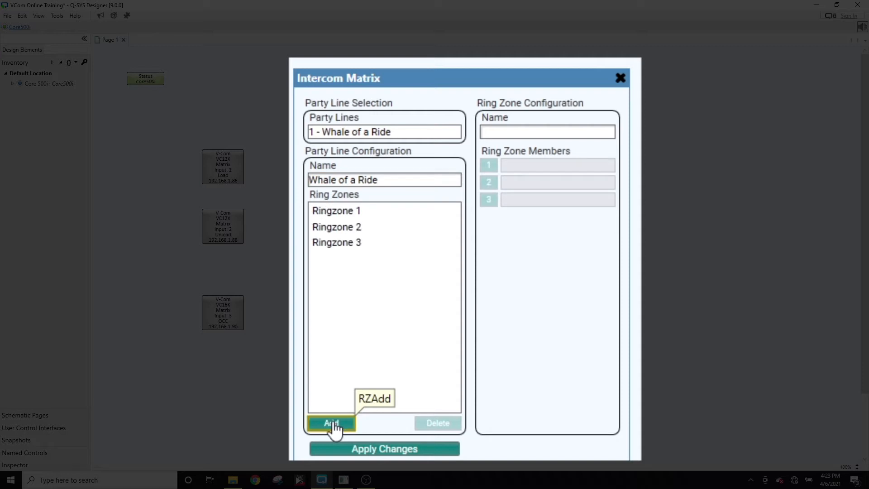
{"action": "left_click", "coordinate": [333, 424]}
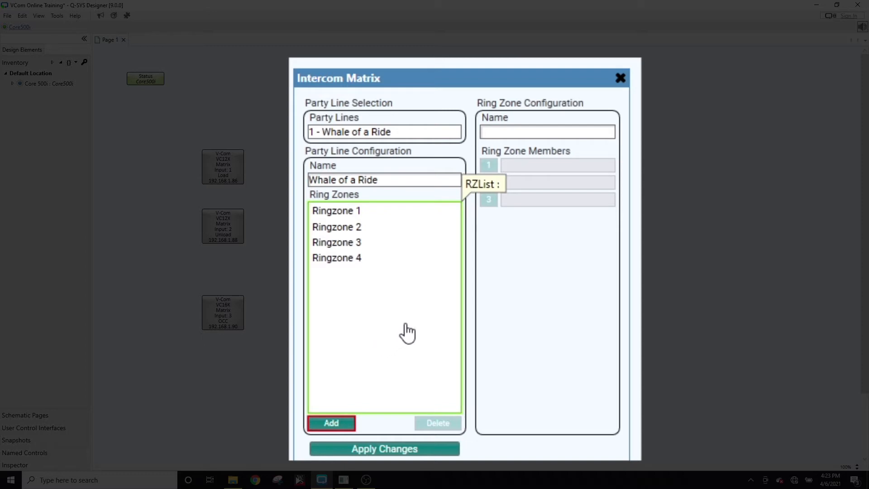
Rename Ringzone 1 as "Load" and Ringzone 2 as "Unload"
{"action": "left_click", "coordinate": [435, 217]}
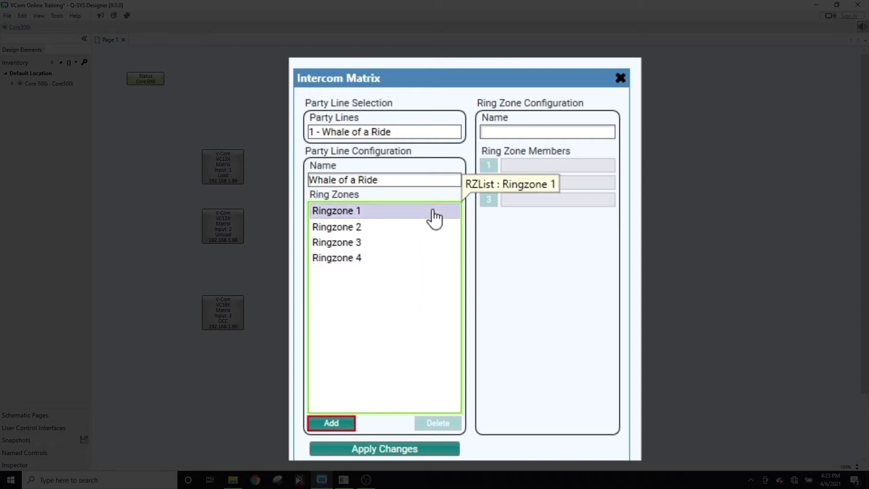
{"action": "left_click", "coordinate": [556, 129]}
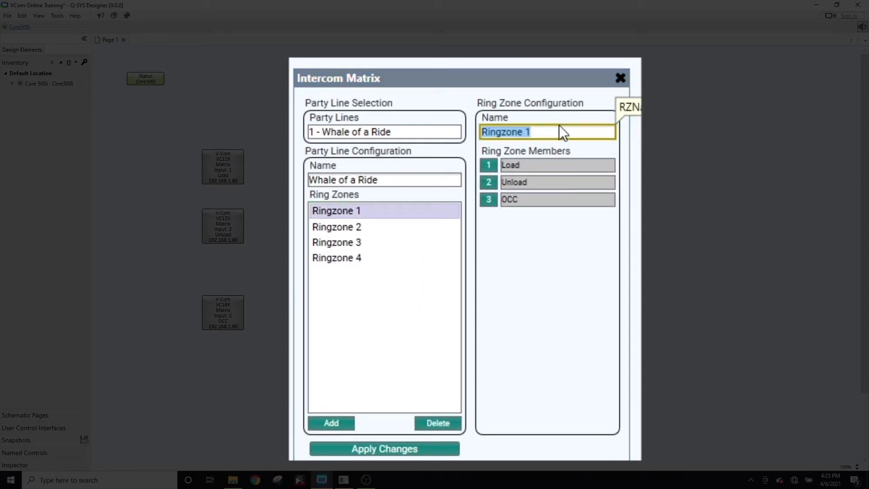
{"action": "type", "text": "Load"}
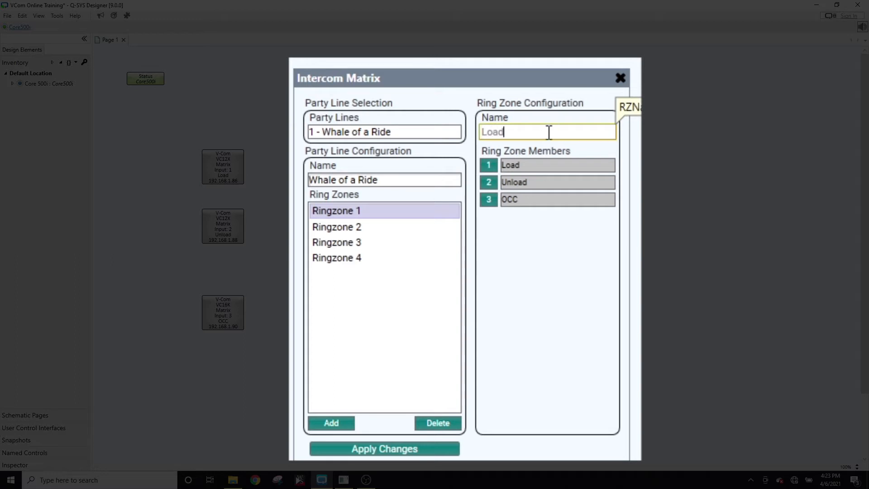
{"action": "key", "text": "Return"}
{"action": "left_click", "coordinate": [386, 227]}
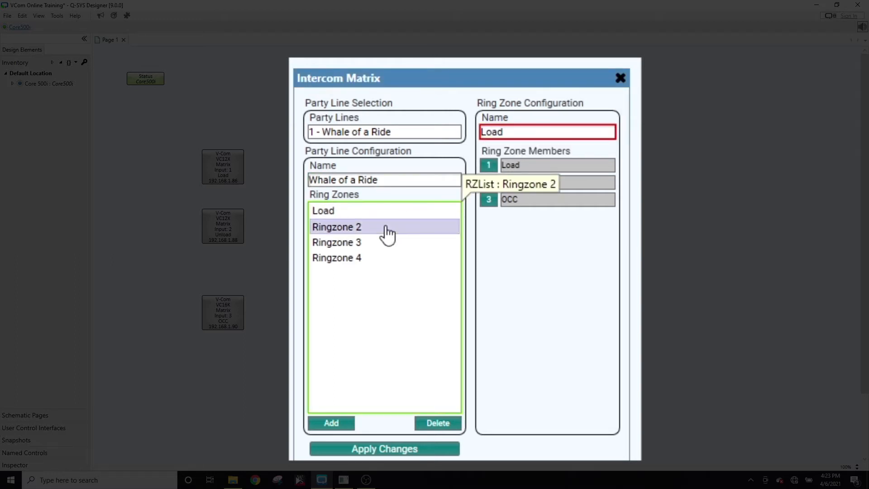
{"action": "left_click", "coordinate": [521, 131]}
{"action": "type", "text": "Un"}
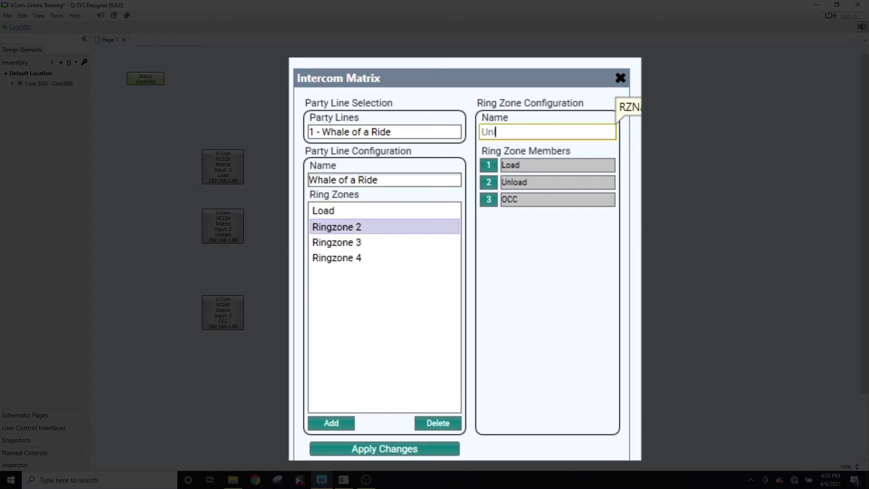
{"action": "type", "text": "load"}
{"action": "key", "text": "Return"}
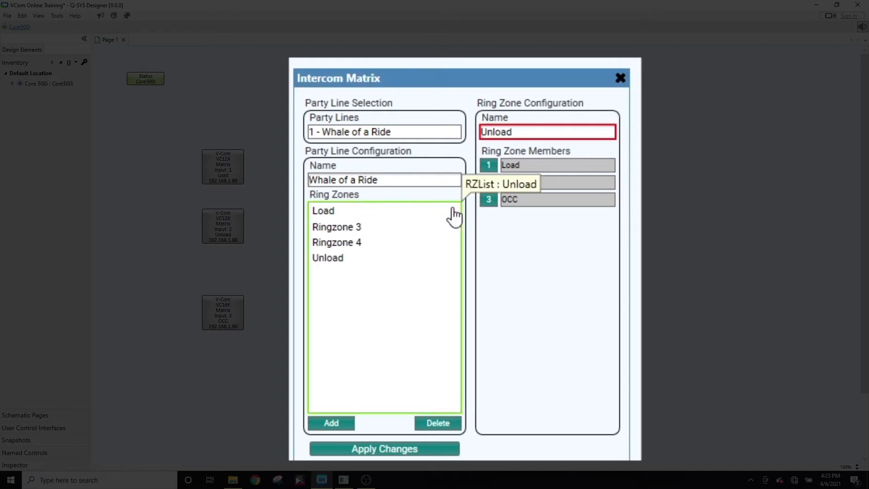
Rename Ringzone 3 as "OCC" and Ringzone 4 as "All Hands on Deck"
{"action": "left_click", "coordinate": [425, 228]}
{"action": "left_click", "coordinate": [575, 132]}
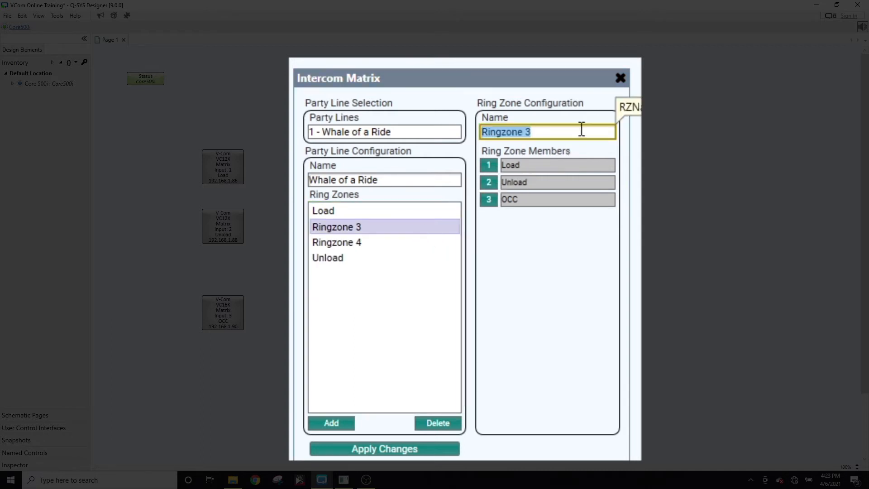
{"action": "type", "text": "OCC"}
{"action": "key", "text": "Return"}
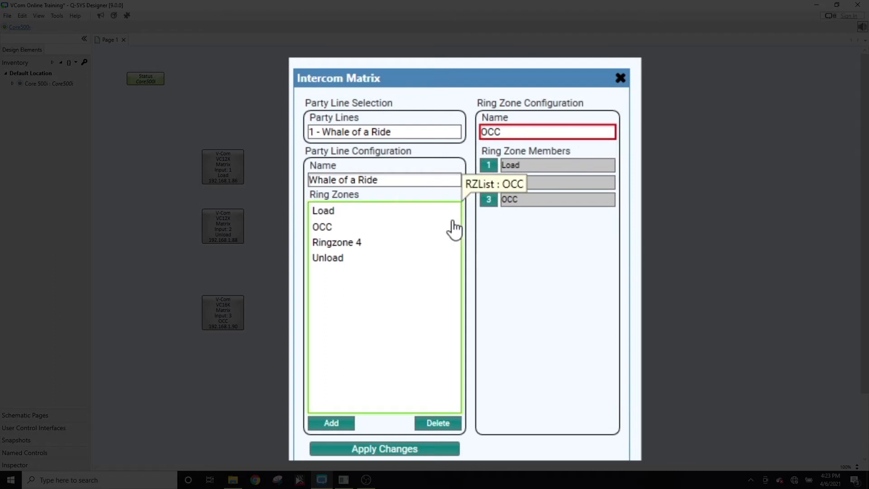
{"action": "left_click", "coordinate": [423, 244]}
{"action": "left_click", "coordinate": [562, 136]}
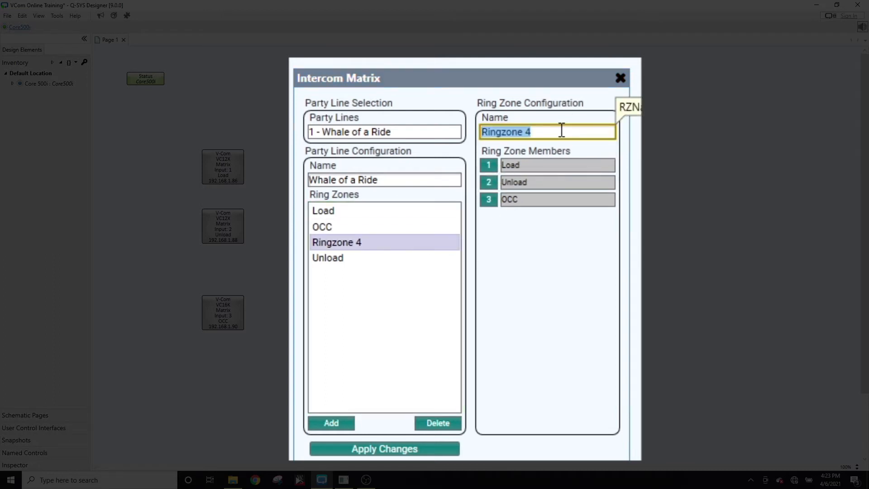
{"action": "type", "text": "All Hands on Deck"}
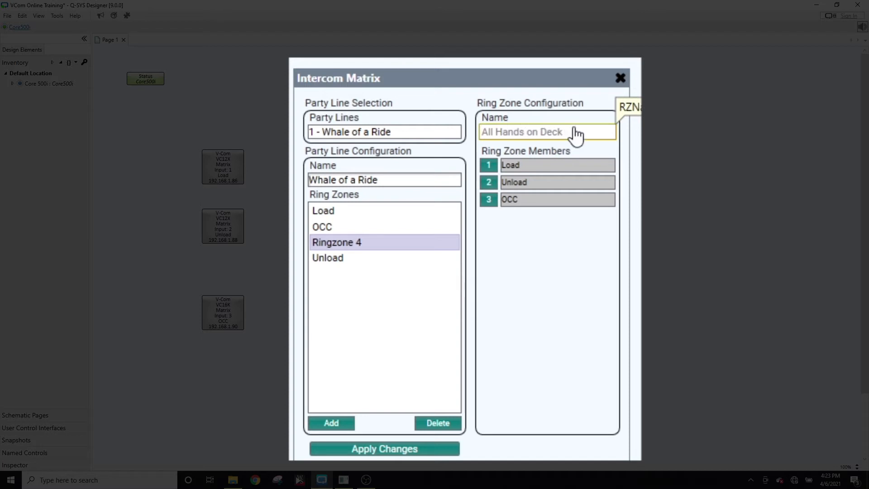
{"action": "key", "text": "Return"}
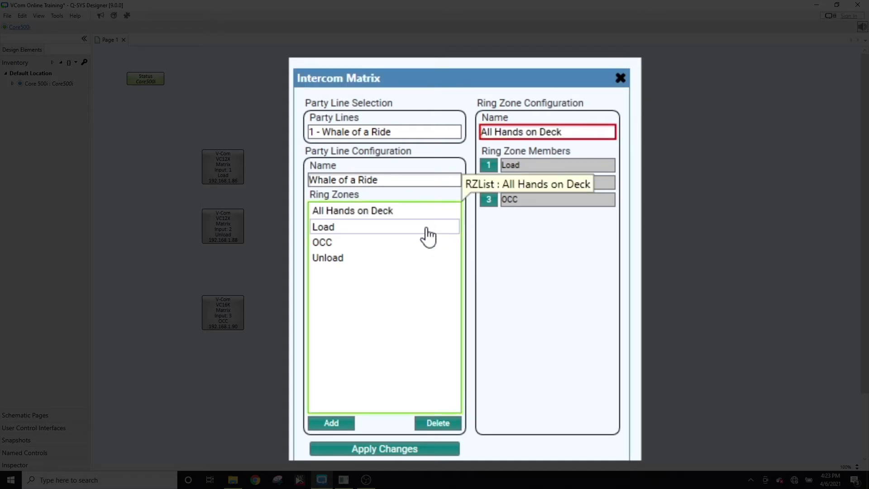
Make the Load, Unload and OCC stations each a member of the ring zone with the same name
{"action": "left_click", "coordinate": [427, 237]}
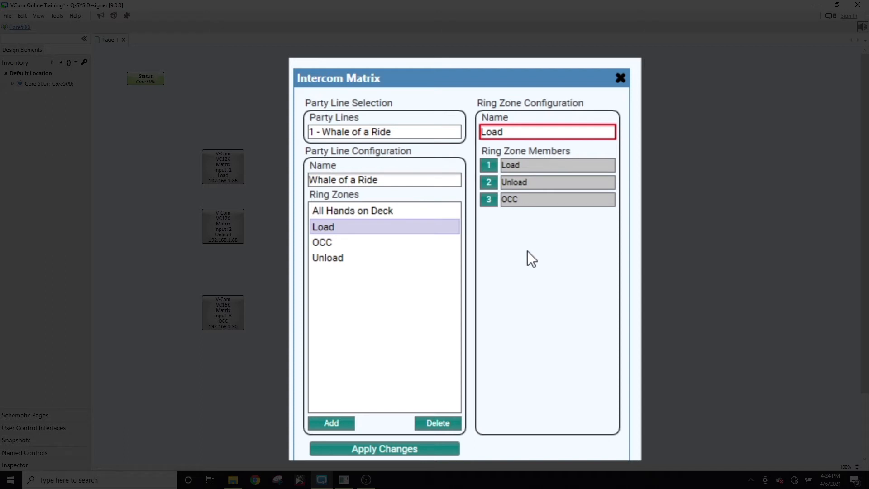
{"action": "left_click", "coordinate": [496, 166]}
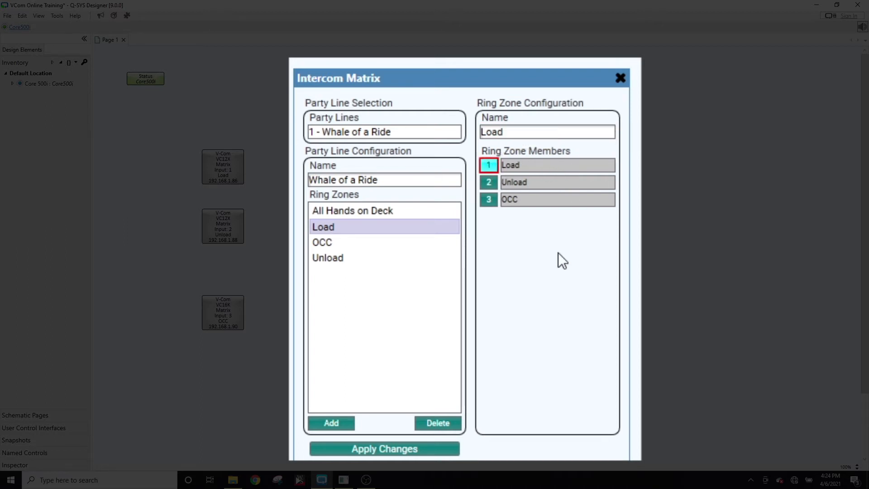
{"action": "left_click", "coordinate": [366, 260]}
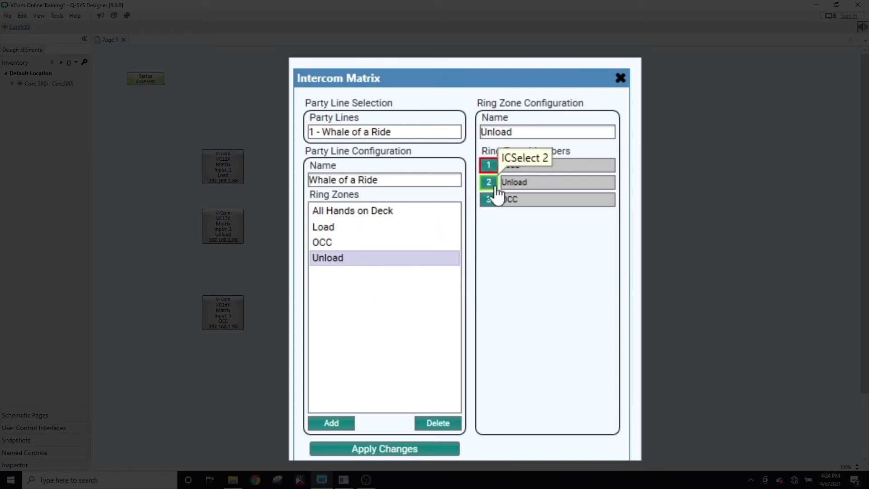
{"action": "left_click", "coordinate": [421, 244]}
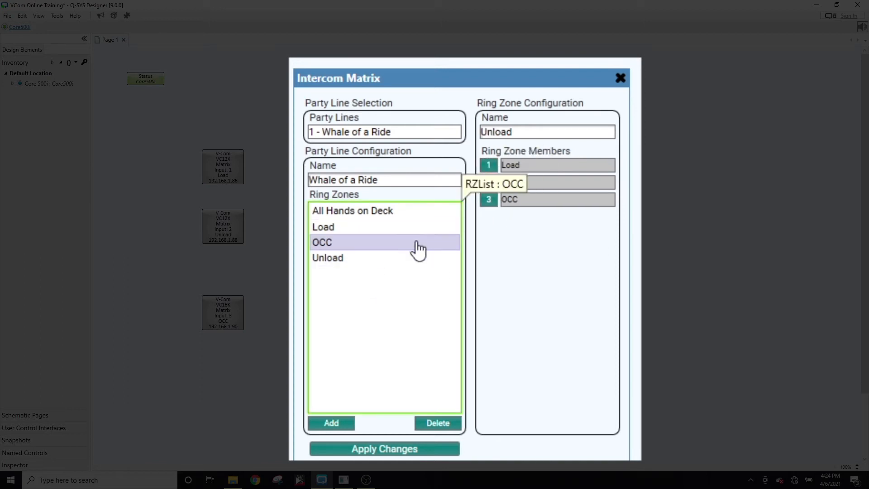
{"action": "left_click", "coordinate": [489, 201]}
Add the Load, Unload and OCC stations to the All Hands on Deck ring zone, then apply the changes and close the Intercom Matrix
{"action": "left_click", "coordinate": [425, 212]}
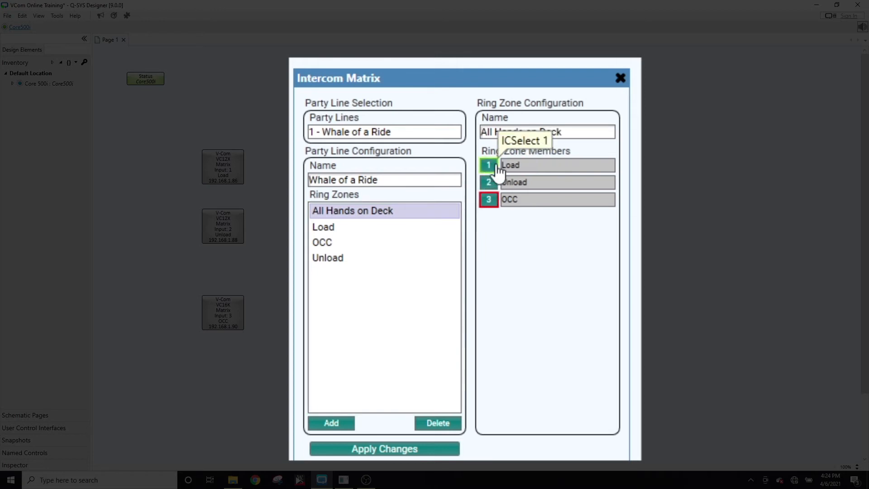
{"action": "left_click", "coordinate": [488, 165]}
{"action": "left_click", "coordinate": [488, 182]}
{"action": "left_click", "coordinate": [488, 200]}
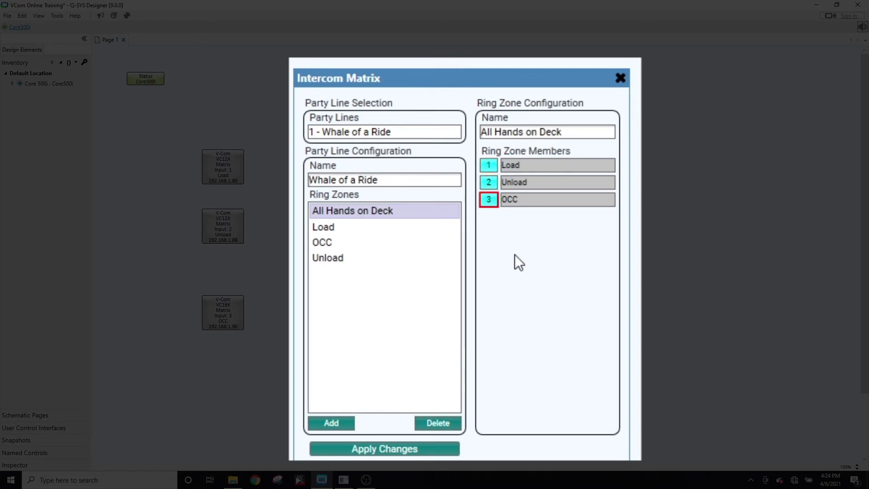
{"action": "left_click", "coordinate": [431, 450]}
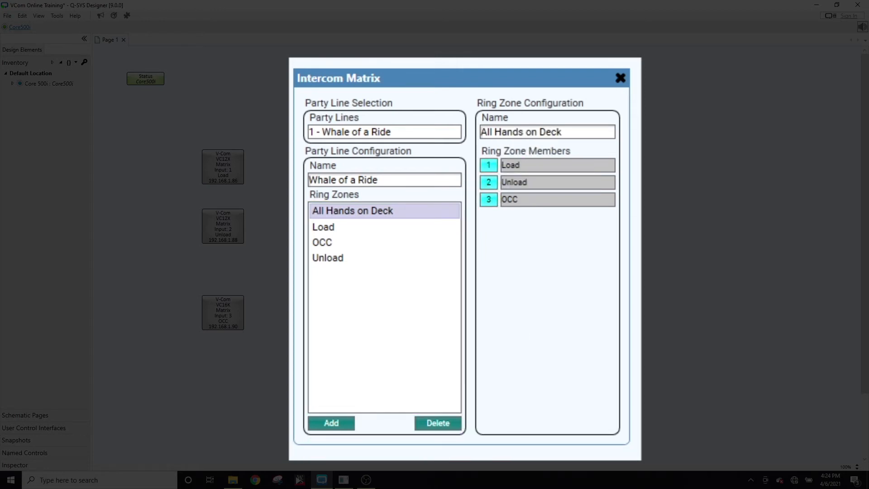
{"action": "left_click", "coordinate": [620, 78]}
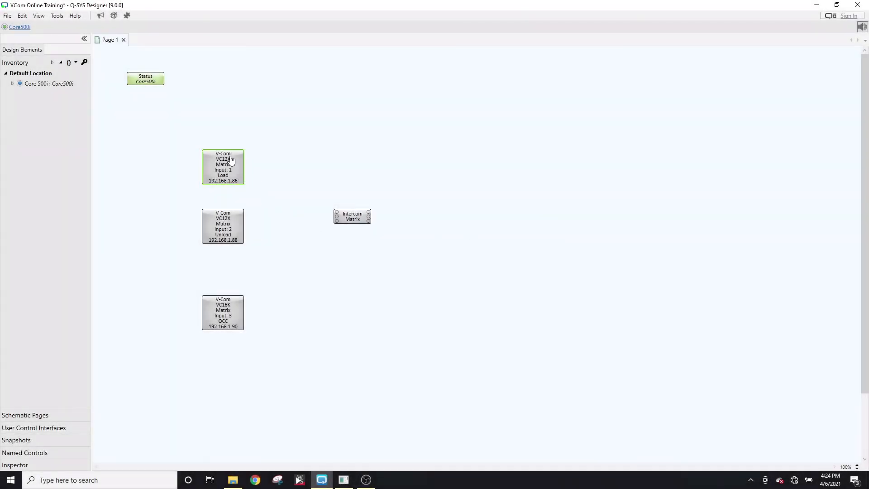
Open the Load VC12X station's controls and assign it to party line 1 - Whale of a Ride
{"action": "left_click", "coordinate": [230, 159]}
{"action": "double_click", "coordinate": [231, 160]}
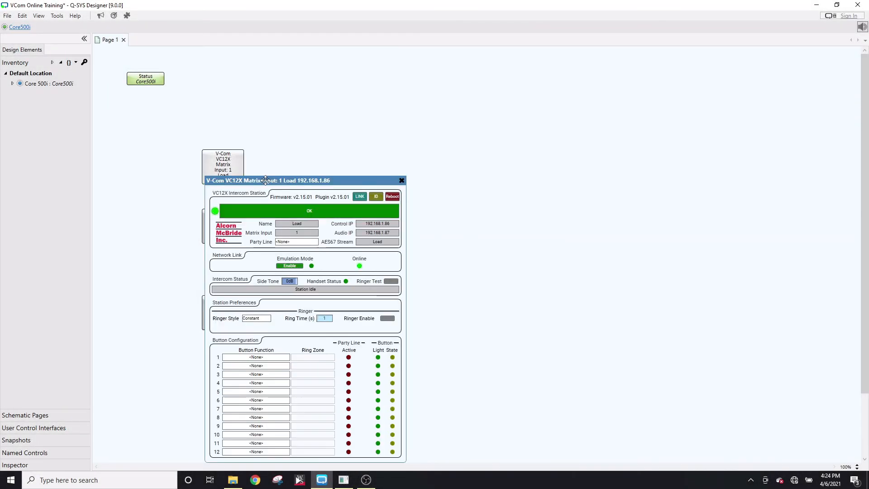
{"action": "left_click_drag", "start_coordinate": [267, 175], "coordinate": [333, 119]}
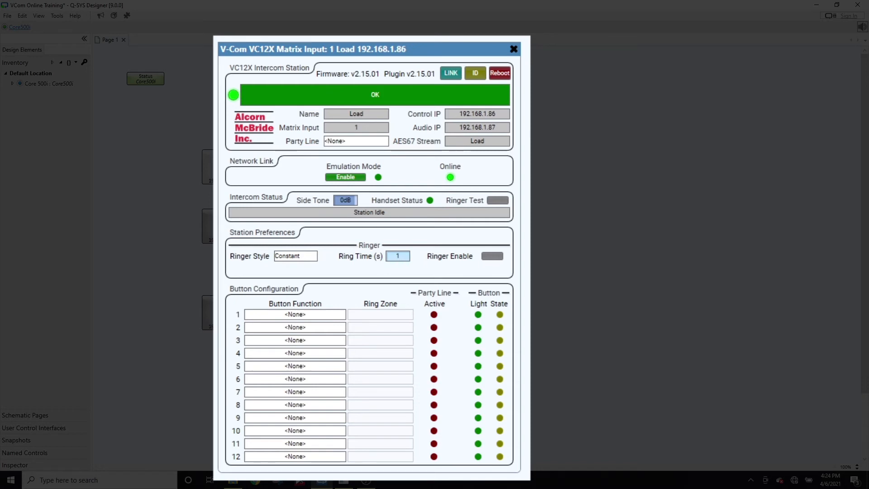
{"action": "left_click", "coordinate": [386, 141]}
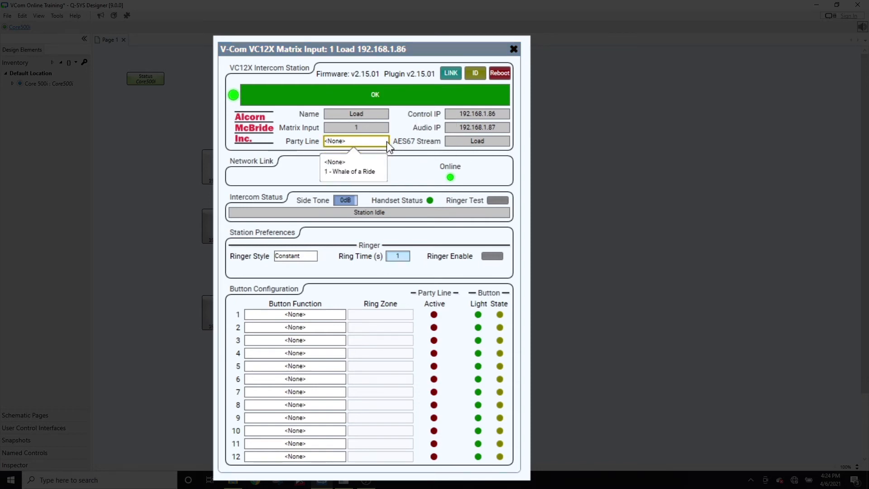
{"action": "left_click", "coordinate": [368, 172]}
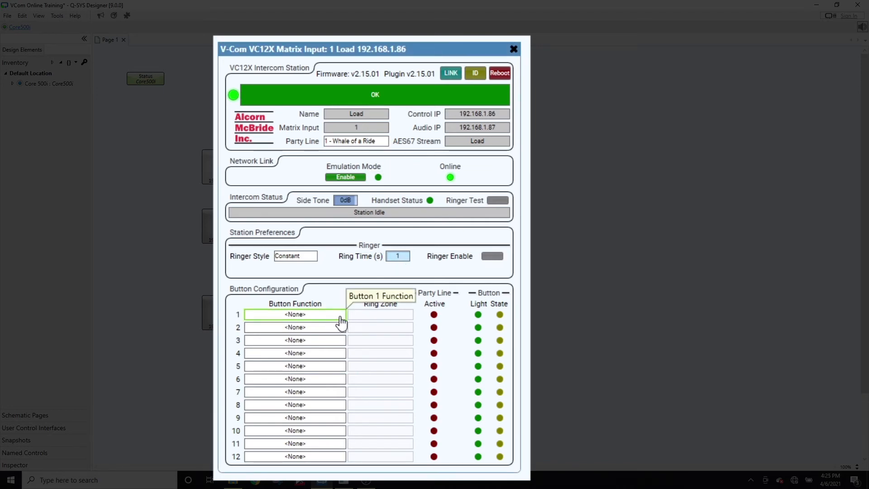
Set button 1 of the Load station to 1 - Whale of a Ride with the Unload ring zone
{"action": "left_click", "coordinate": [343, 320]}
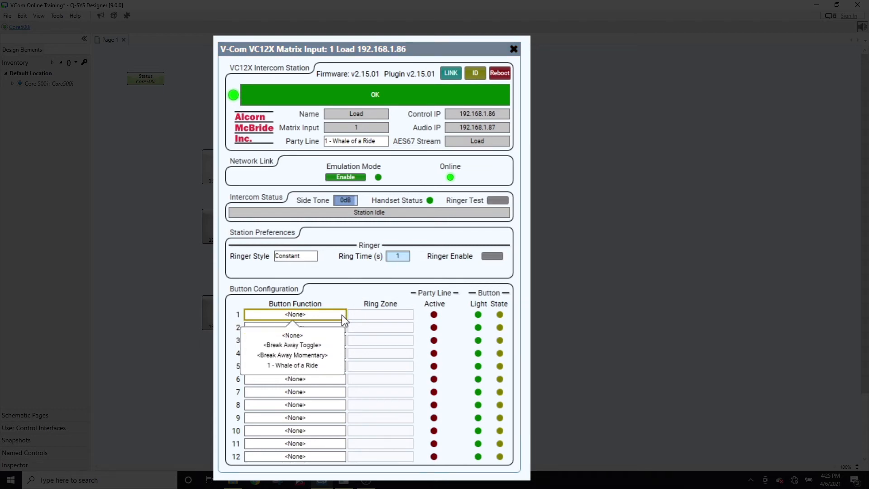
{"action": "left_click", "coordinate": [328, 367]}
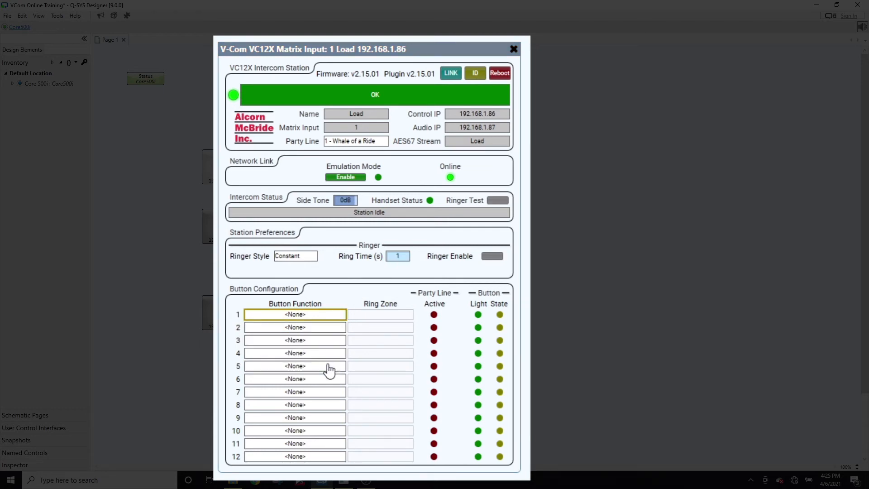
{"action": "left_click", "coordinate": [408, 319]}
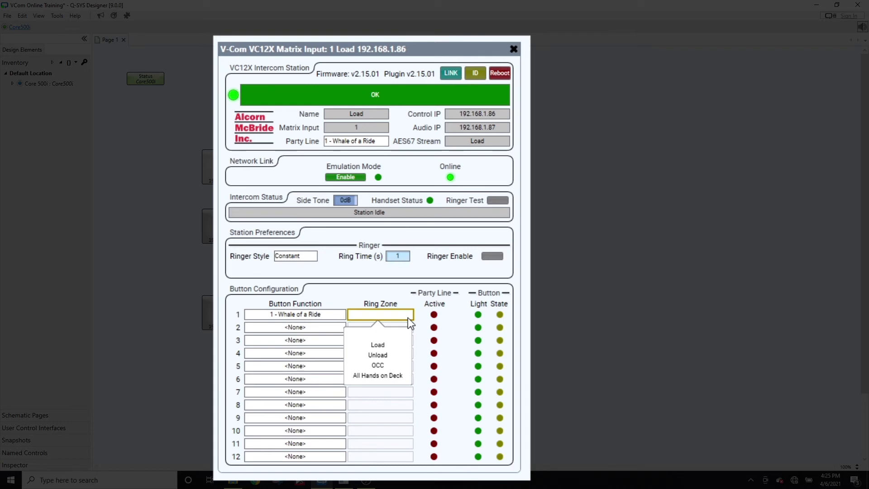
{"action": "left_click", "coordinate": [396, 353]}
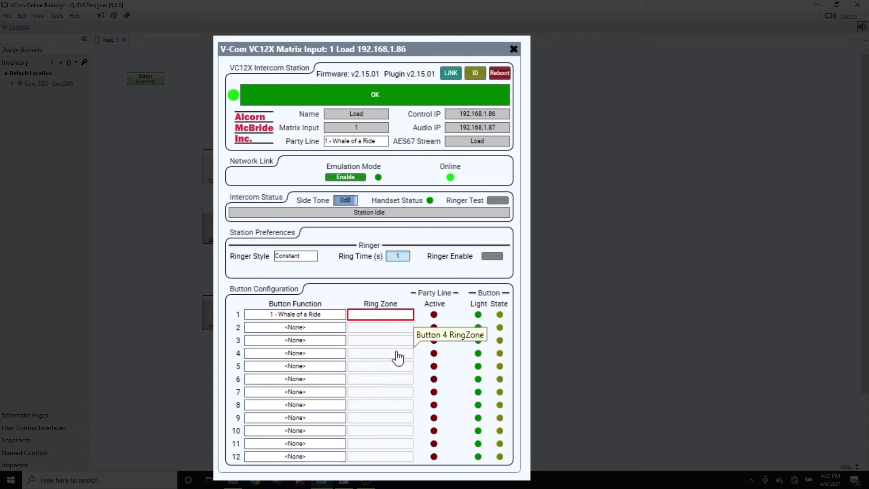
{"action": "left_click", "coordinate": [401, 316]}
{"action": "left_click", "coordinate": [398, 354]}
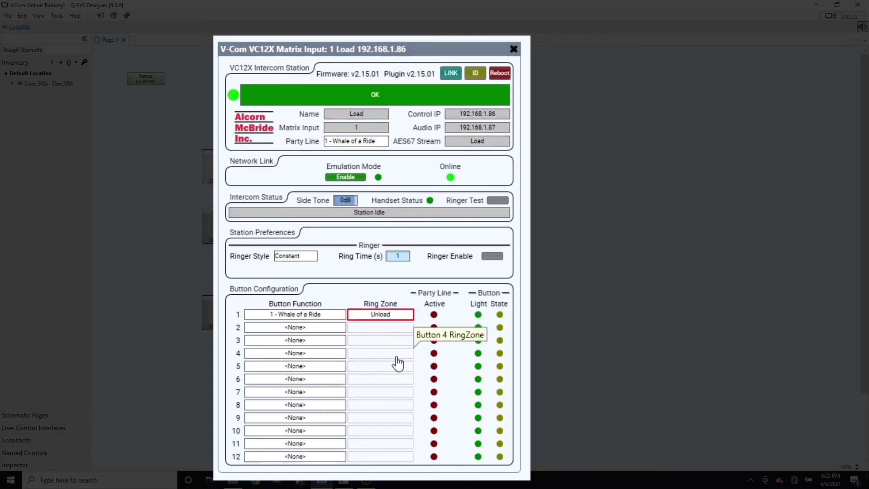
Set the Load station's buttons 2 and 3 to 1 - Whale of a Ride, with ring zones OCC and All Hands on Deck respectively
{"action": "left_click", "coordinate": [340, 327]}
{"action": "left_click", "coordinate": [319, 381]}
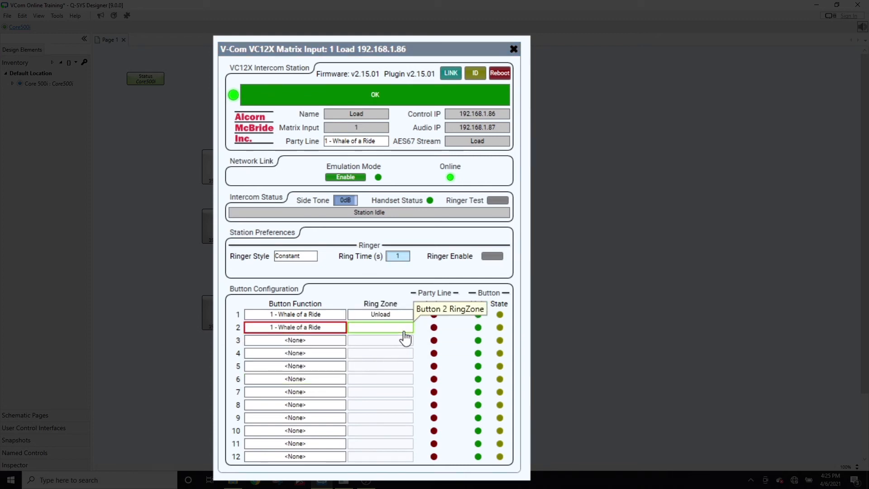
{"action": "left_click", "coordinate": [404, 329]}
{"action": "left_click", "coordinate": [392, 380]}
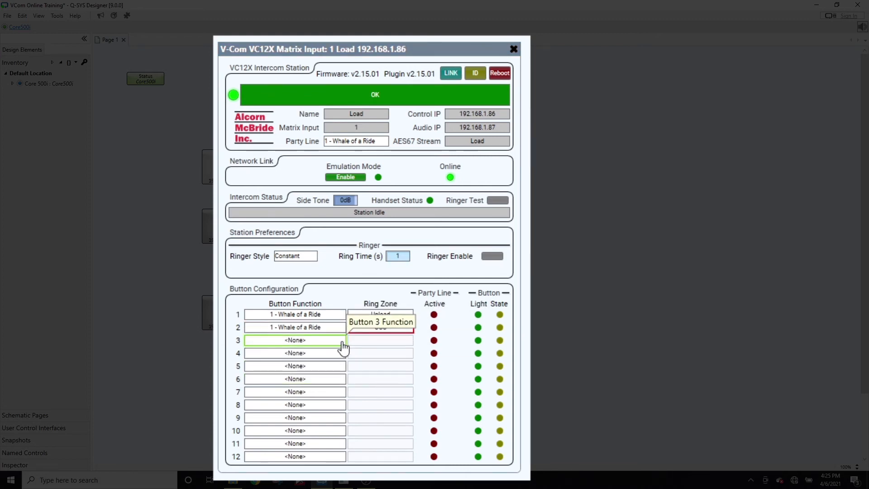
{"action": "left_click", "coordinate": [342, 340]}
{"action": "left_click", "coordinate": [324, 393]}
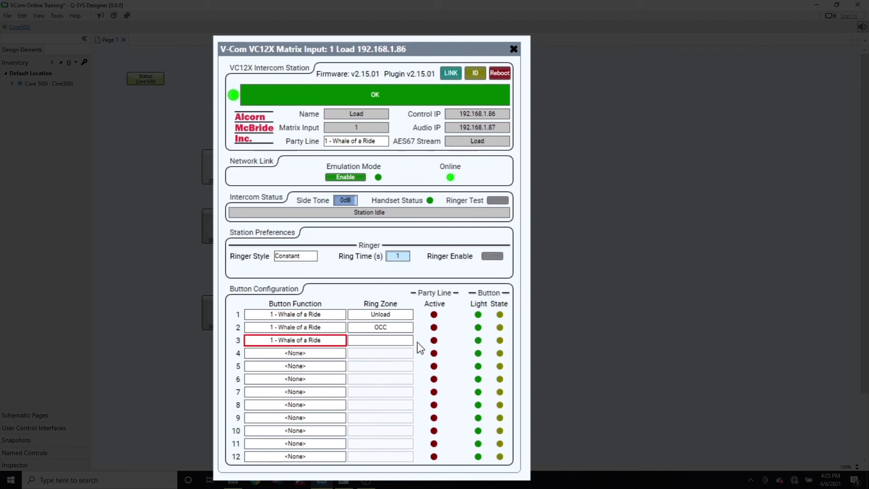
{"action": "left_click", "coordinate": [408, 342]}
{"action": "left_click", "coordinate": [387, 405]}
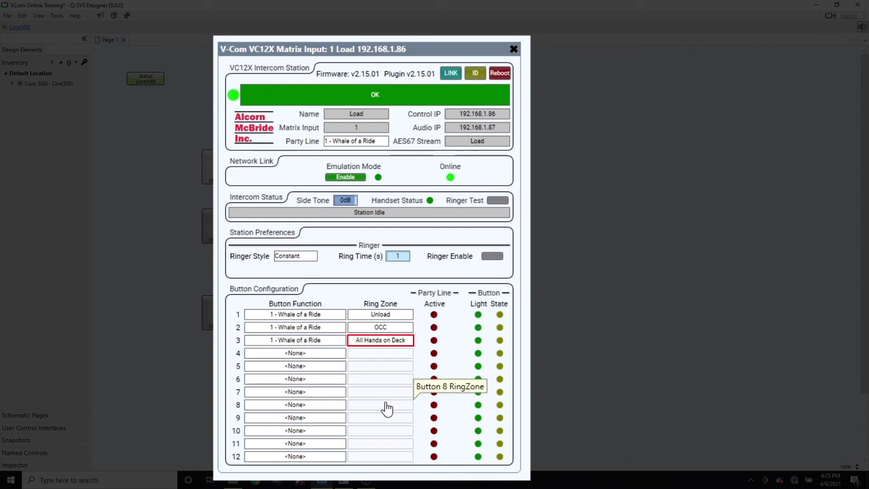
Try Break Away Toggle and Break Away Momentary as button 4's function, and reset it to <None>
{"action": "left_click", "coordinate": [346, 357]}
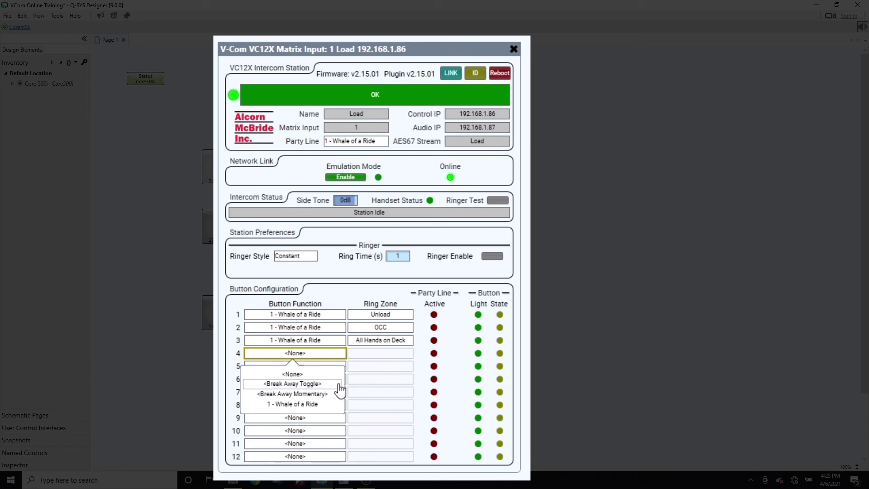
{"action": "left_click", "coordinate": [340, 384]}
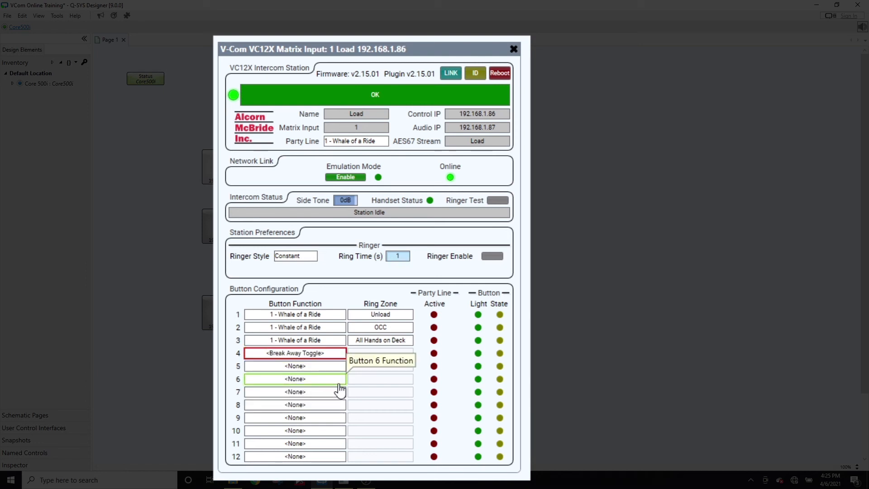
{"action": "left_click", "coordinate": [345, 358]}
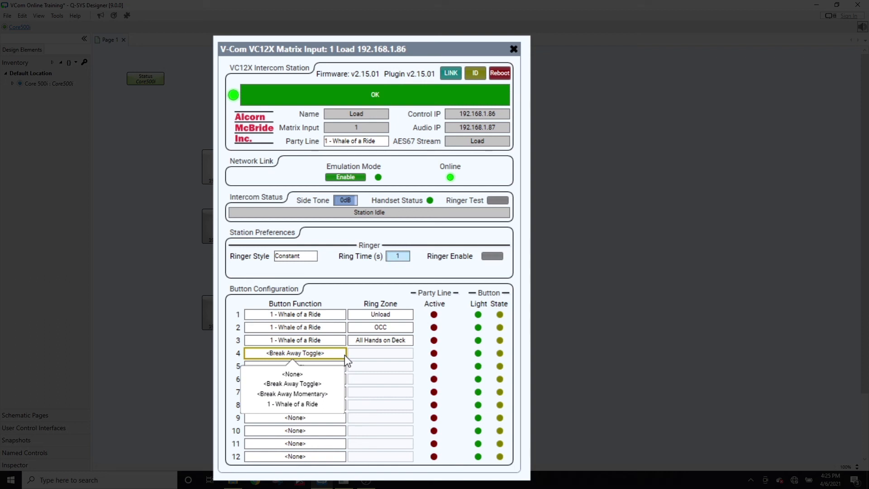
{"action": "left_click", "coordinate": [336, 394]}
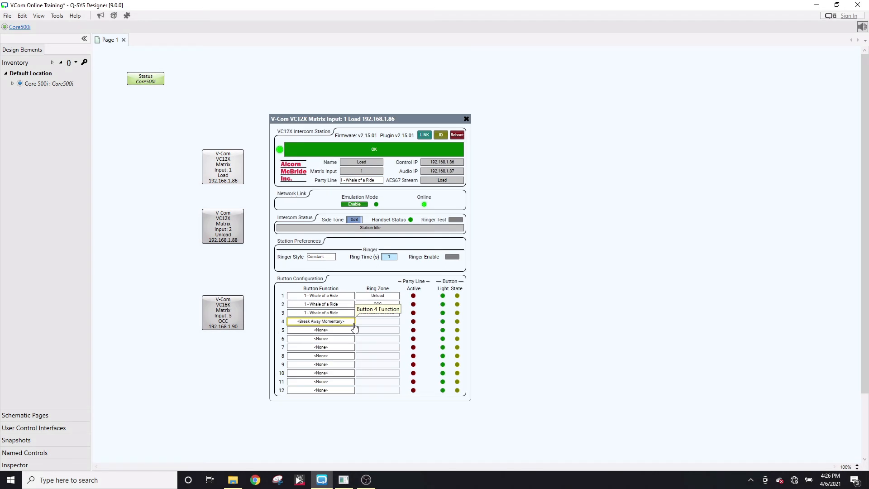
{"action": "left_click", "coordinate": [353, 323]}
{"action": "left_click", "coordinate": [344, 327]}
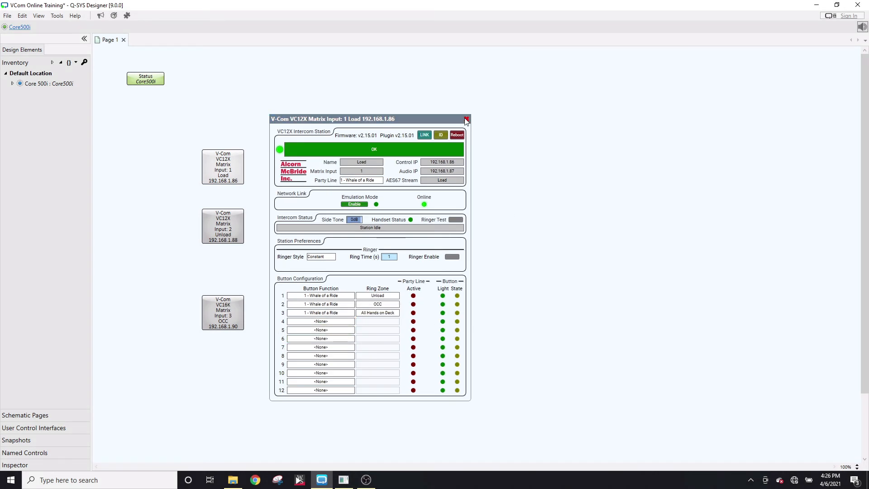
Close the Load station's controls, open those of the Unload station and assign it to party line 1 - Whale of a Ride
{"action": "left_click", "coordinate": [465, 120]}
{"action": "double_click", "coordinate": [222, 226]}
{"action": "left_click_drag", "start_coordinate": [425, 167], "coordinate": [498, 136]}
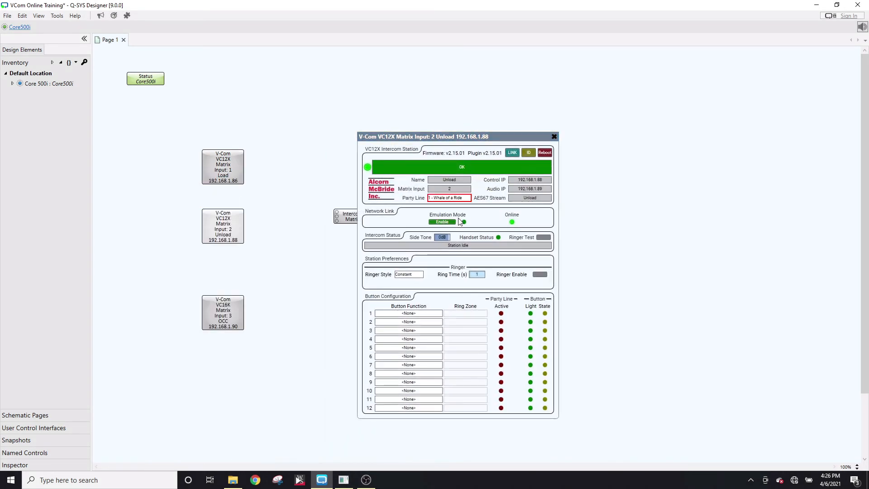
Set the Unload station's buttons 1 and 2 to 1 - Whale of a Ride, with ring zones Load and OCC respectively
{"action": "left_click", "coordinate": [432, 314]}
{"action": "left_click", "coordinate": [422, 349]}
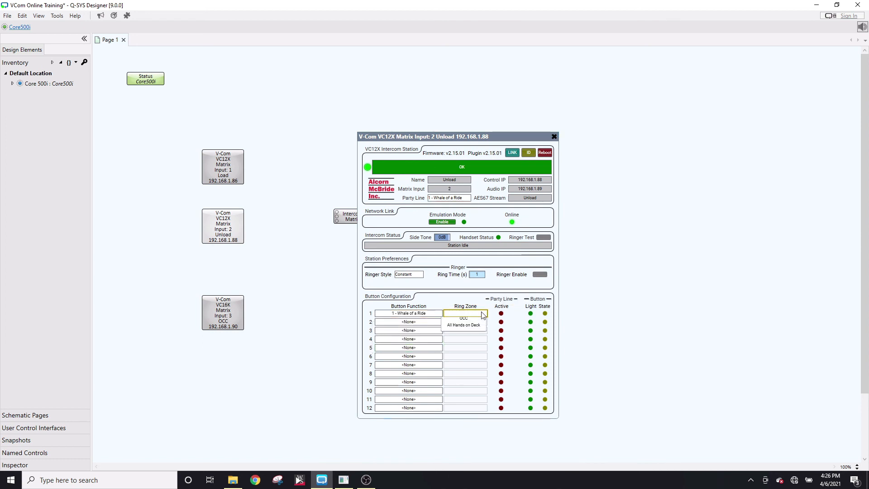
{"action": "left_click", "coordinate": [465, 313]}
{"action": "left_click", "coordinate": [474, 335]}
{"action": "left_click", "coordinate": [425, 321]}
{"action": "left_click", "coordinate": [421, 356]}
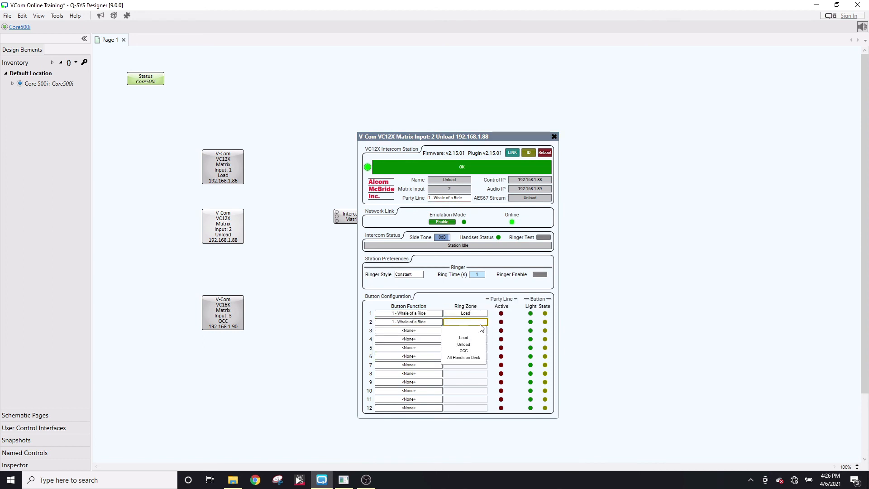
{"action": "left_click", "coordinate": [466, 322]}
{"action": "left_click", "coordinate": [448, 350]}
Set the Unload station's button 3 to 1 - Whale of a Ride with the All Hands on Deck ring zone, and close its controls
{"action": "left_click", "coordinate": [408, 330]}
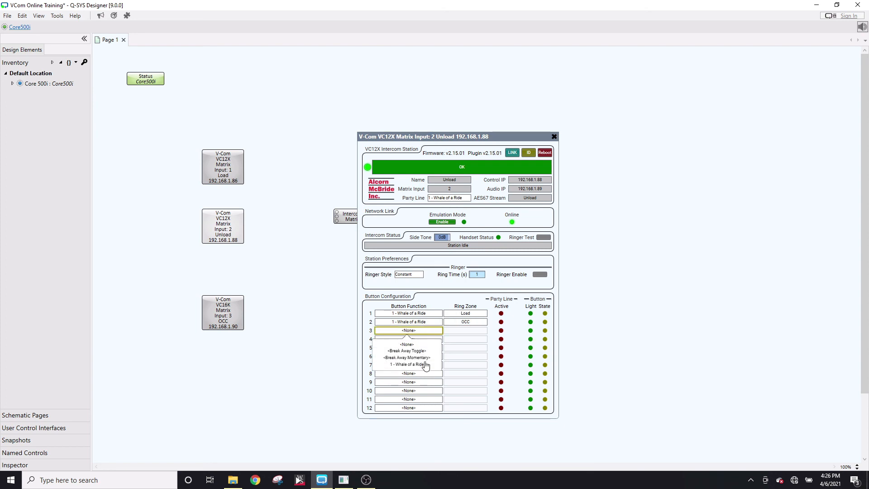
{"action": "left_click", "coordinate": [421, 365]}
{"action": "left_click", "coordinate": [466, 330]}
{"action": "left_click", "coordinate": [469, 373]}
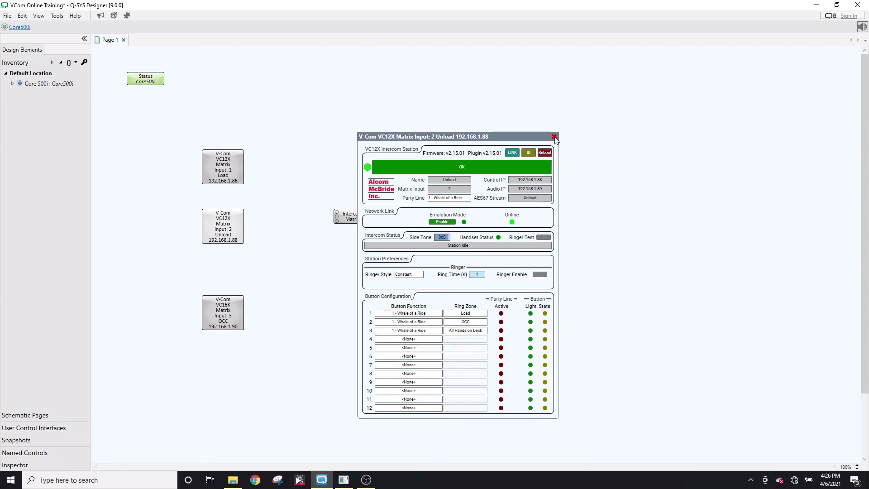
{"action": "left_click", "coordinate": [554, 137]}
Open the OCC VC16K station's controls and set button 1 to 1 - Whale of a Ride with the Load ring zone
{"action": "double_click", "coordinate": [223, 313]}
{"action": "left_click_drag", "start_coordinate": [334, 141], "coordinate": [502, 114]}
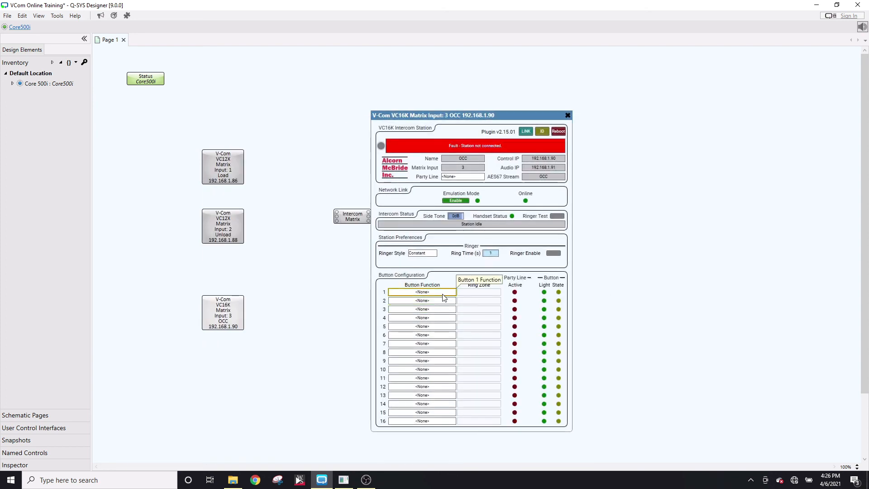
{"action": "left_click", "coordinate": [444, 298]}
{"action": "left_click", "coordinate": [442, 317]}
{"action": "left_click", "coordinate": [475, 291]}
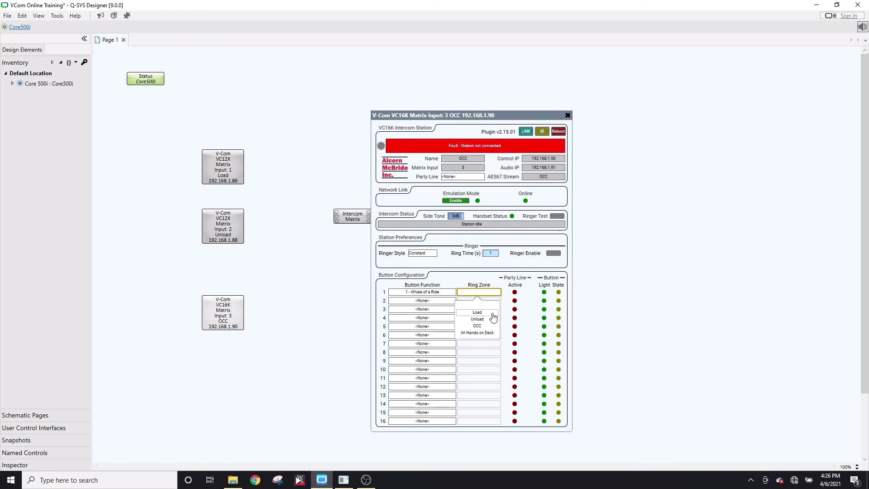
{"action": "left_click", "coordinate": [493, 317]}
Set the OCC station's buttons 2 and 3 to 1 - Whale of a Ride, assign Unload to button 2 and a ring zone to button 3
{"action": "left_click", "coordinate": [450, 301]}
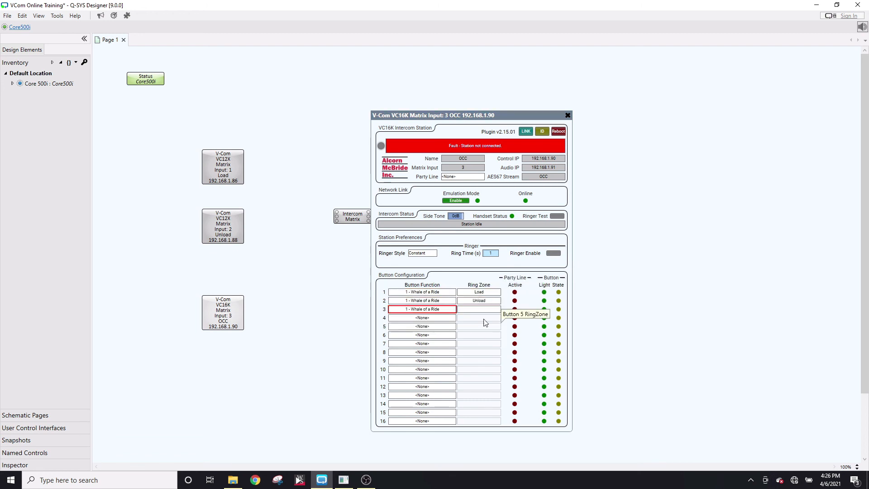
{"action": "left_click", "coordinate": [480, 309]}
{"action": "left_click", "coordinate": [478, 338]}
{"action": "left_click", "coordinate": [568, 115]}
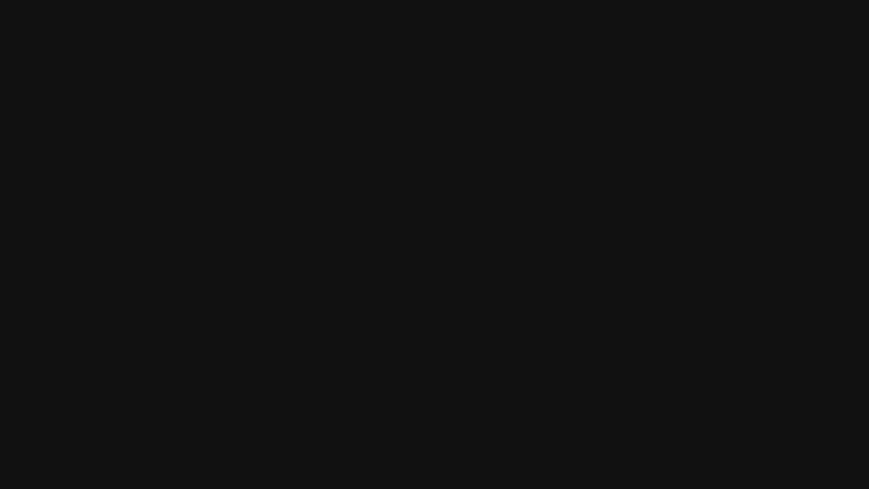